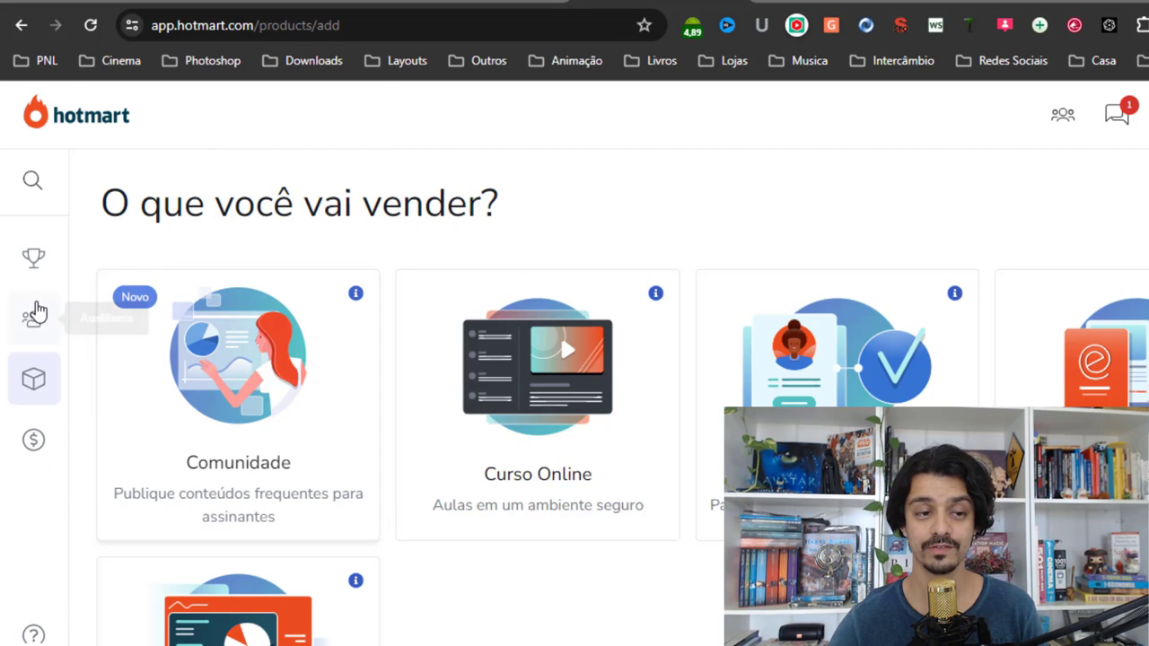
Examine the product formats offered for a new product, including the alternative formats listed under the main cards
mouse_move(36, 380)
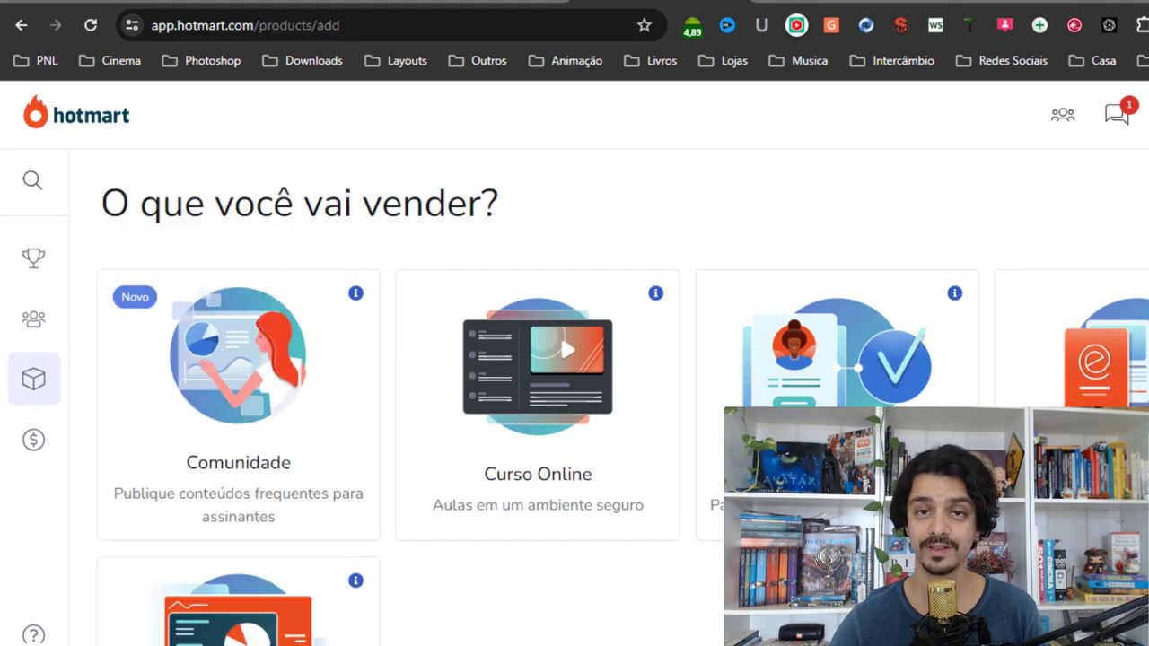
scroll(610, 294, down, 2)
scroll(606, 305, down, 1)
scroll(619, 315, up, 3)
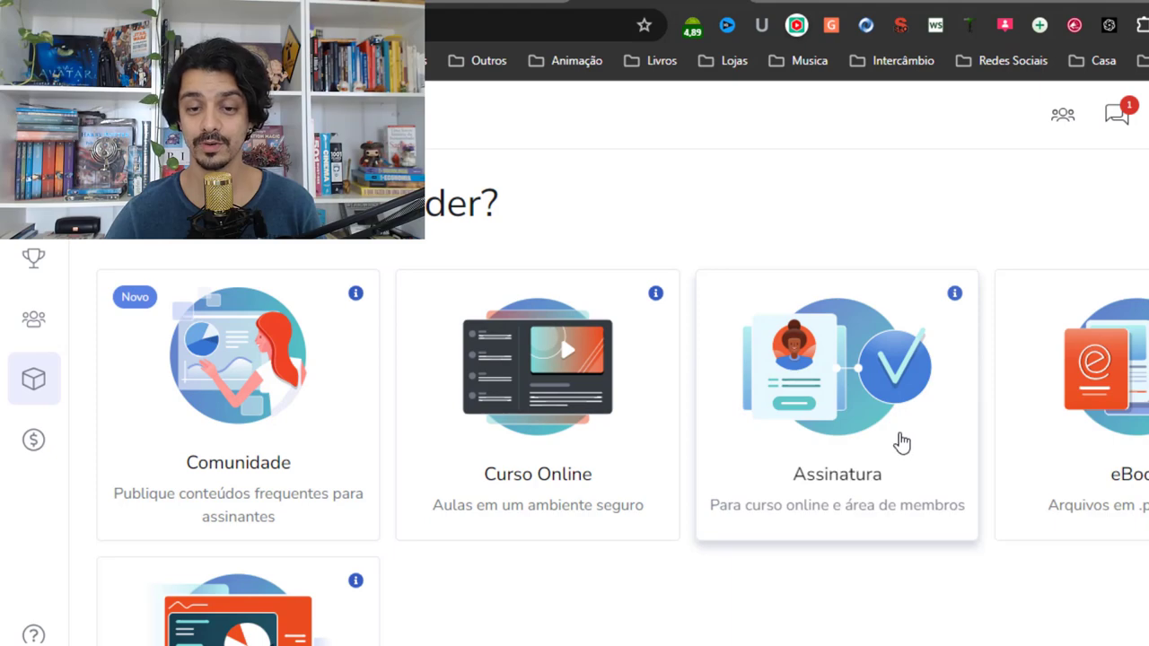
scroll(1108, 467, down, 2)
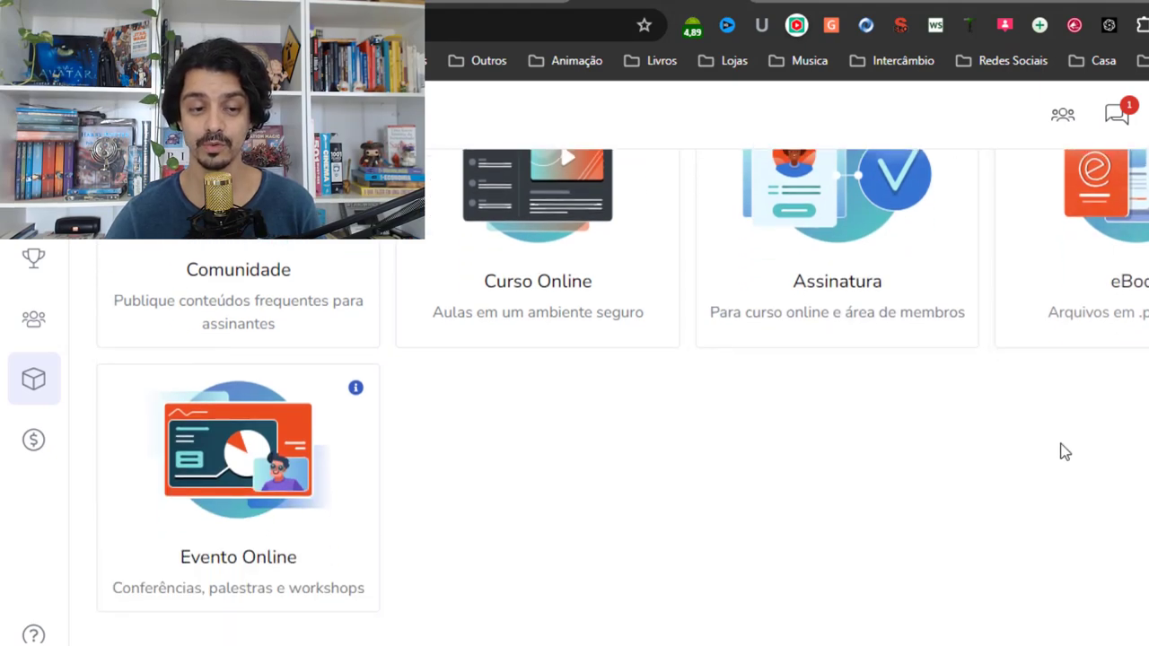
scroll(305, 471, down, 3)
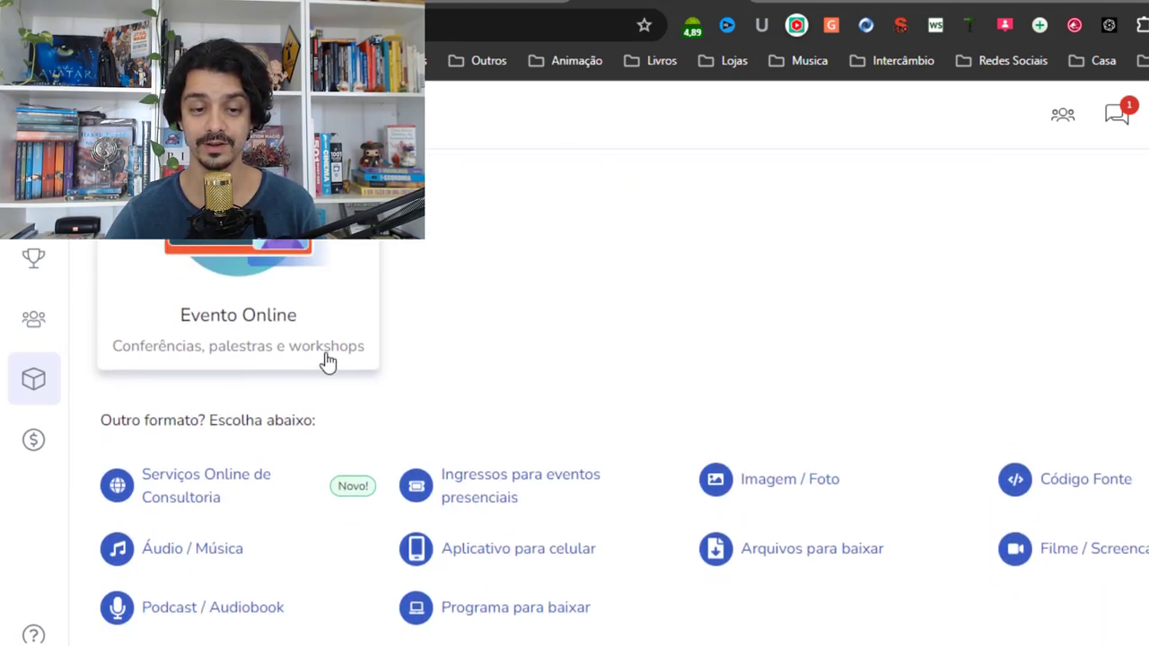
scroll(448, 363, up, 5)
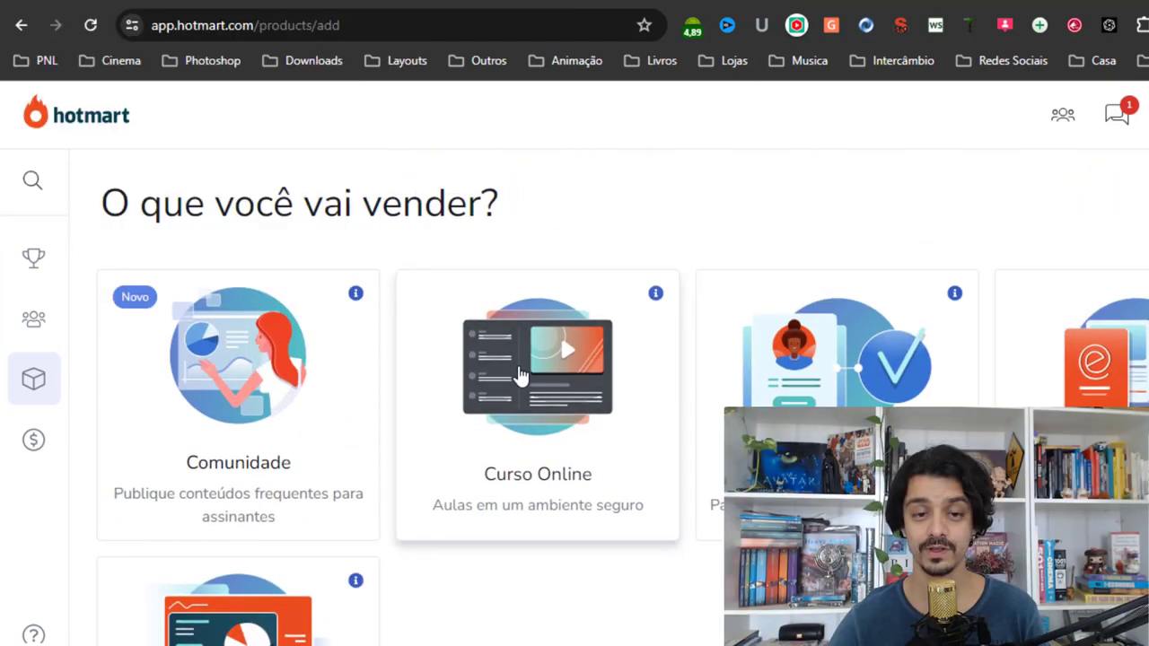
Start a new Curso Online product and review its basic information form, from product name and description to image and category
click(520, 376)
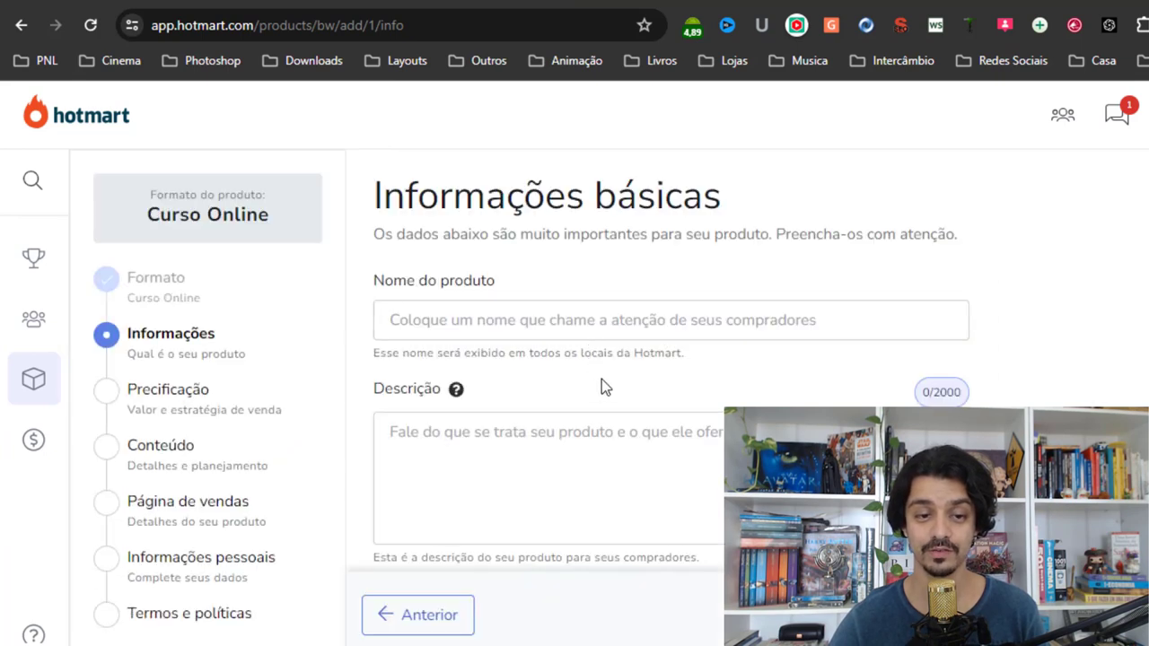
scroll(580, 383, down, 1)
scroll(200, 345, up, 1)
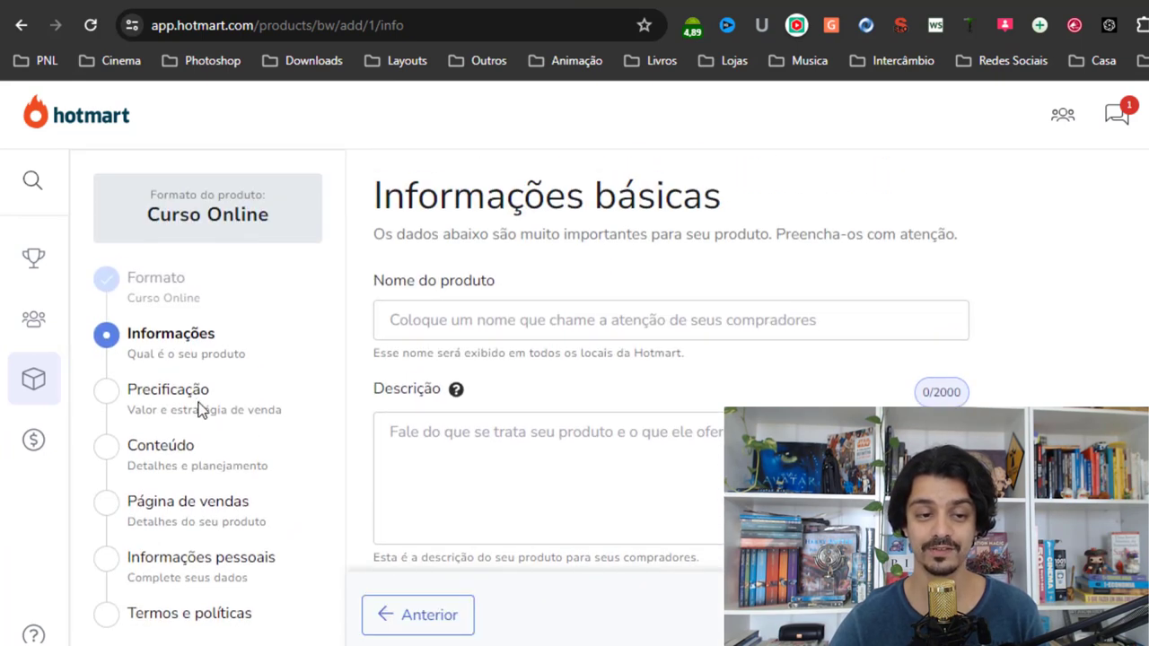
scroll(201, 498, down, 1)
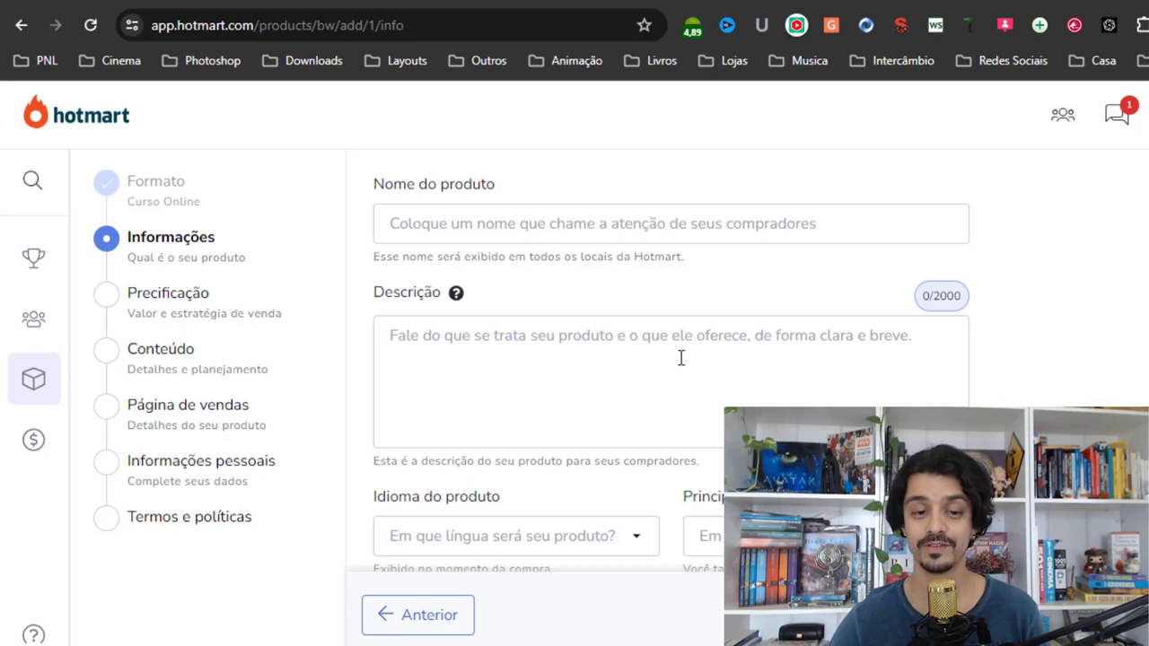
scroll(681, 359, down, 2)
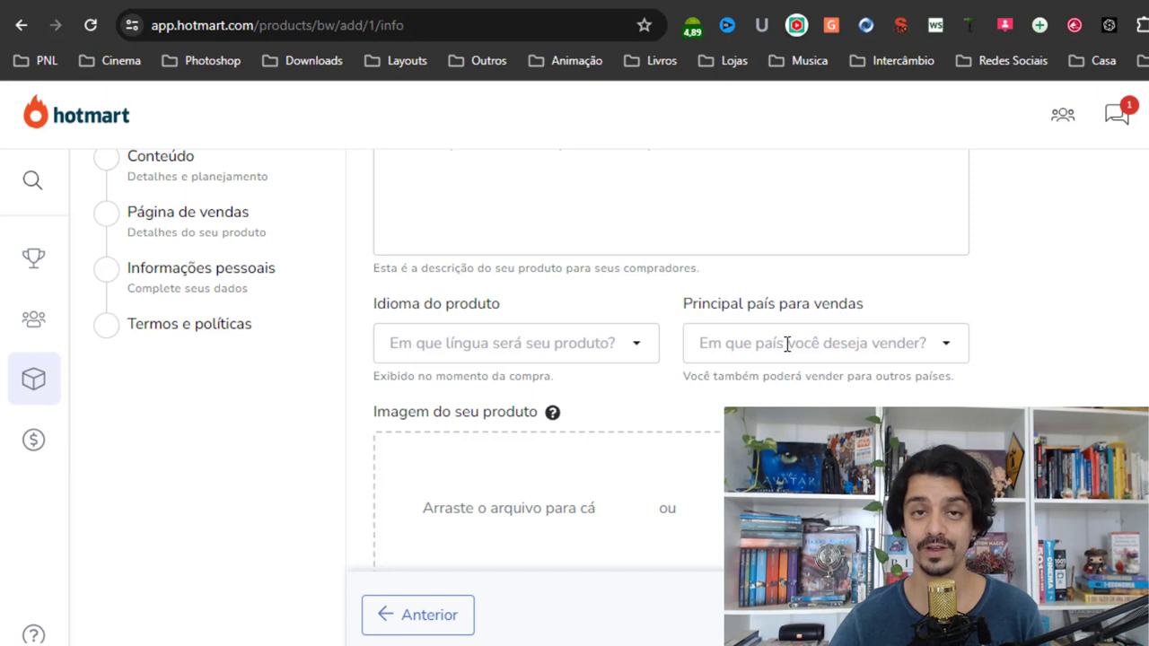
scroll(785, 347, down, 2)
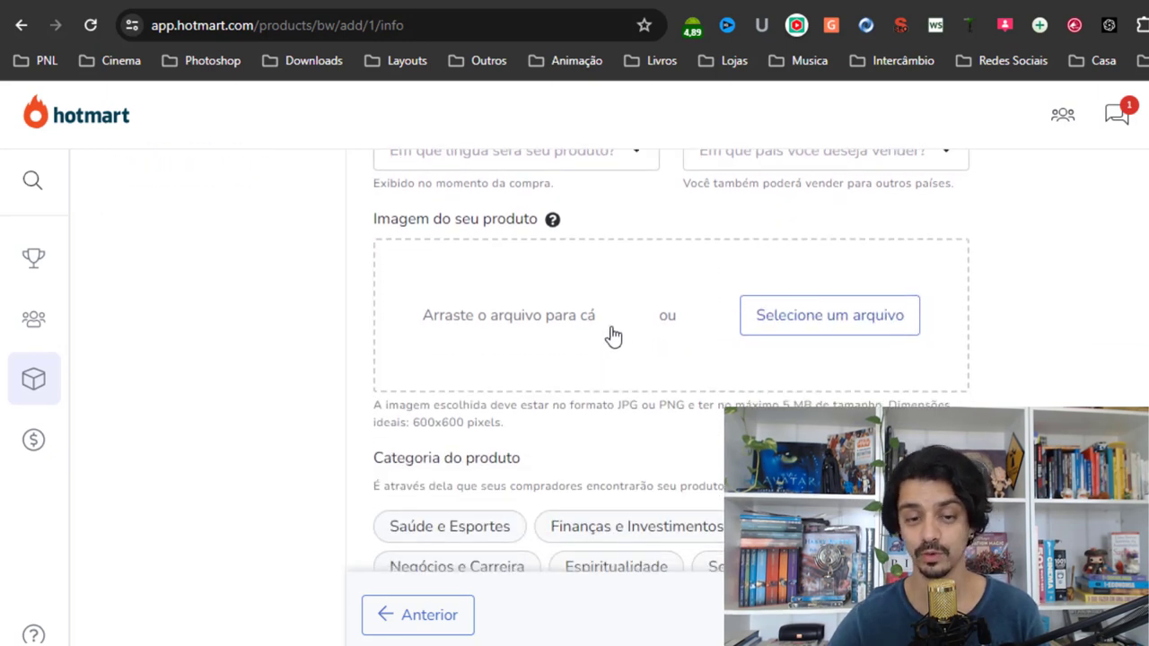
scroll(612, 335, down, 3)
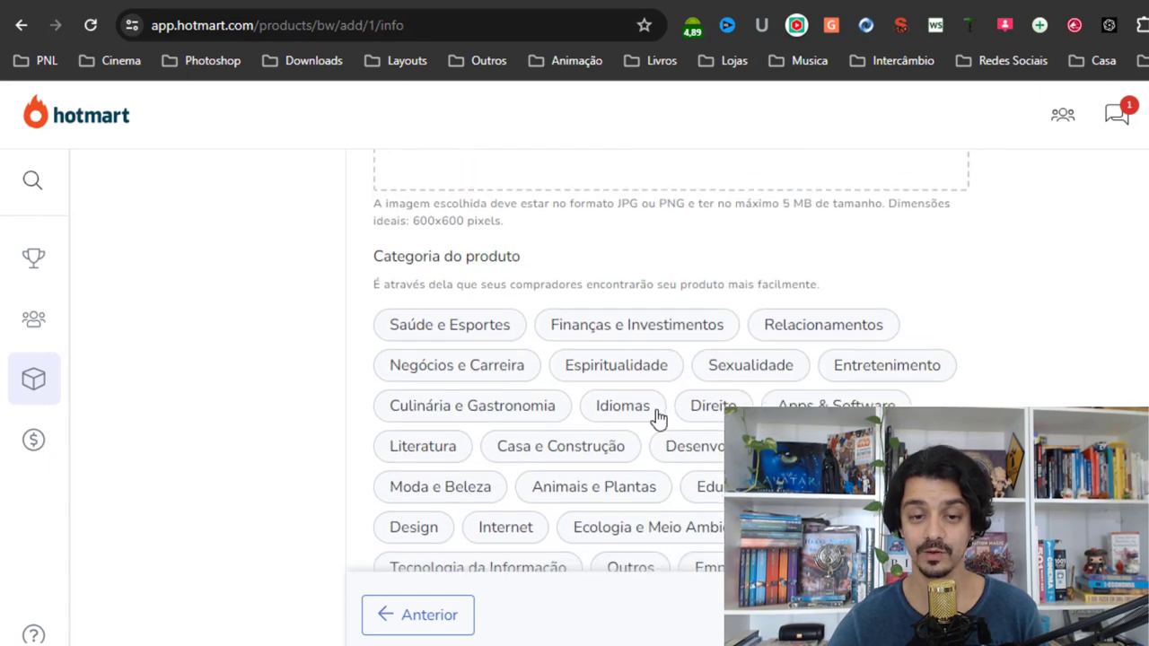
scroll(1041, 369, up, 8)
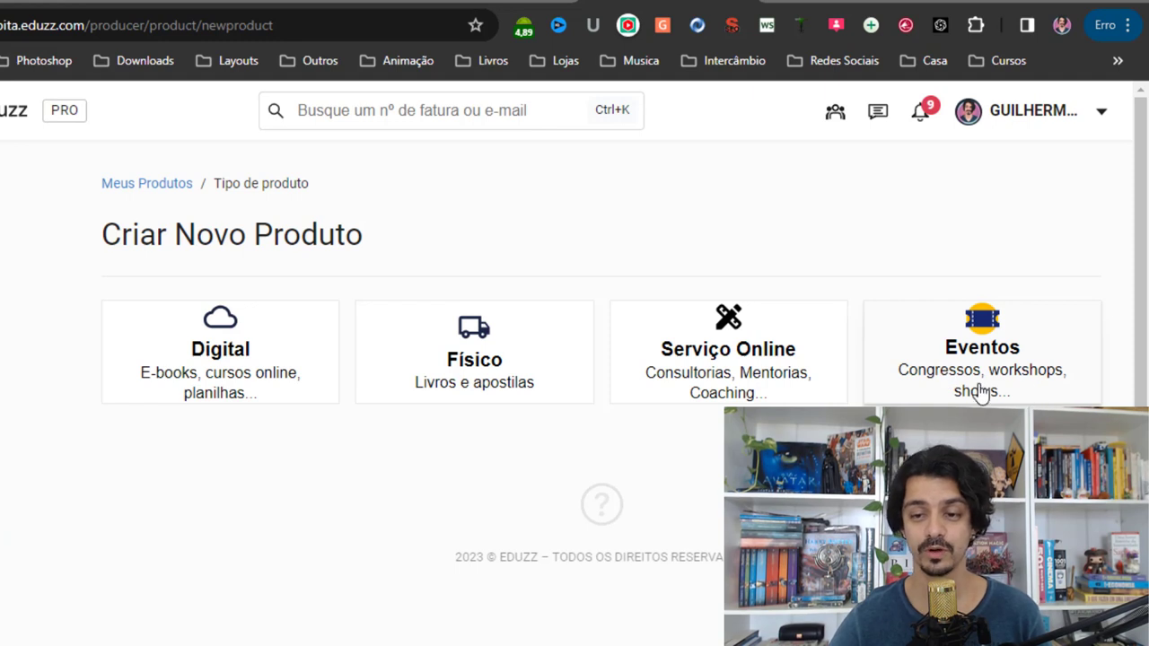
On Eduzz, start a new Digital product and examine its form, from basic data and billing to delivery and private label rights
click(230, 352)
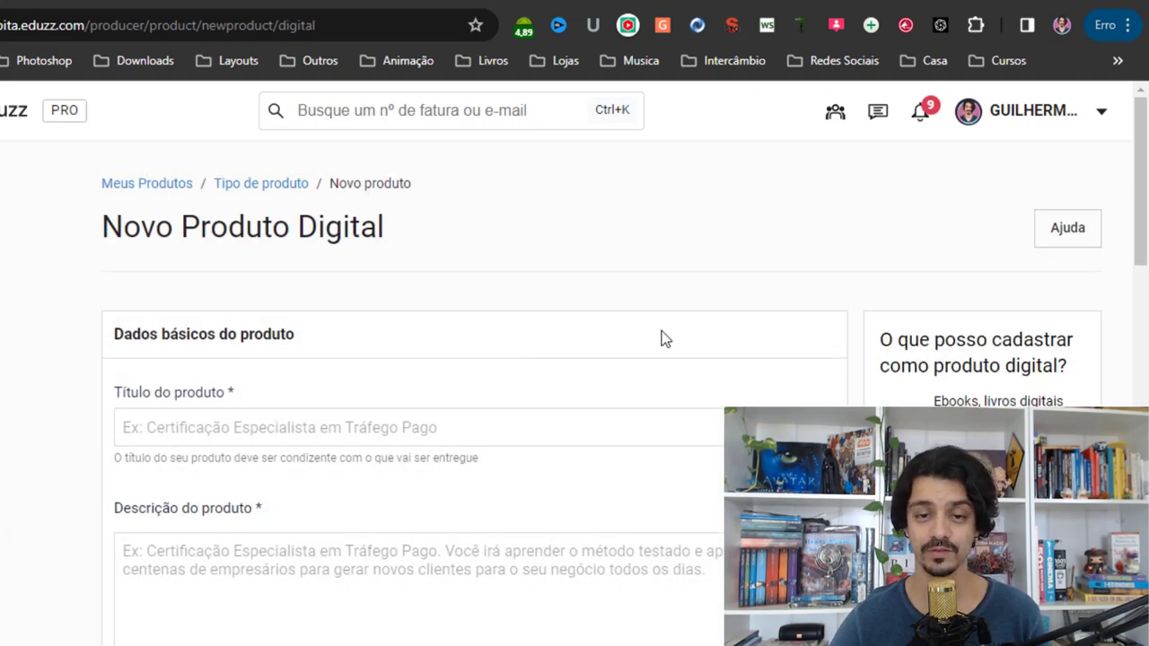
scroll(653, 333, down, 2)
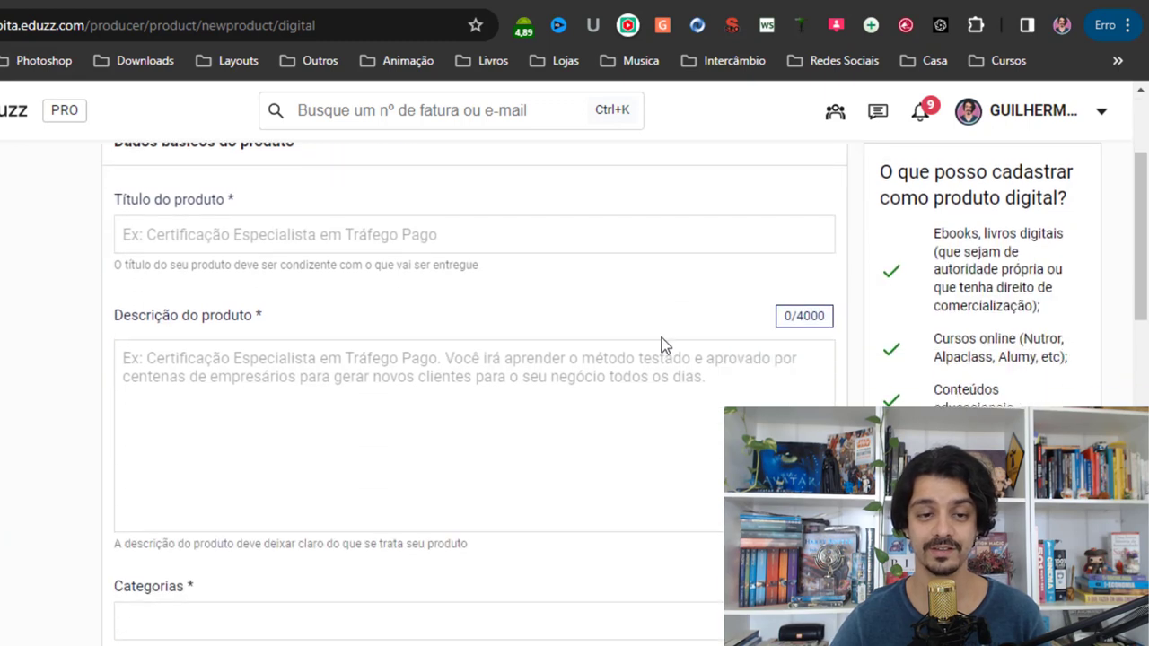
click(596, 236)
click(521, 422)
scroll(561, 403, down, 2)
scroll(562, 404, down, 3)
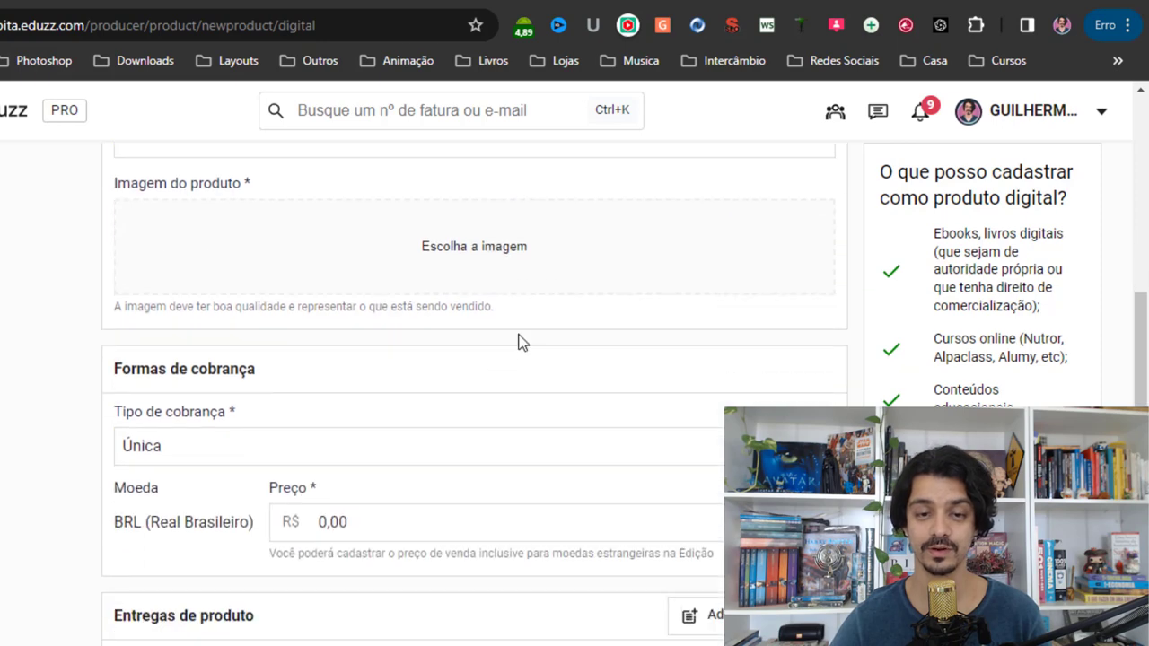
scroll(538, 305, down, 2)
scroll(500, 341, down, 1)
scroll(537, 375, down, 4)
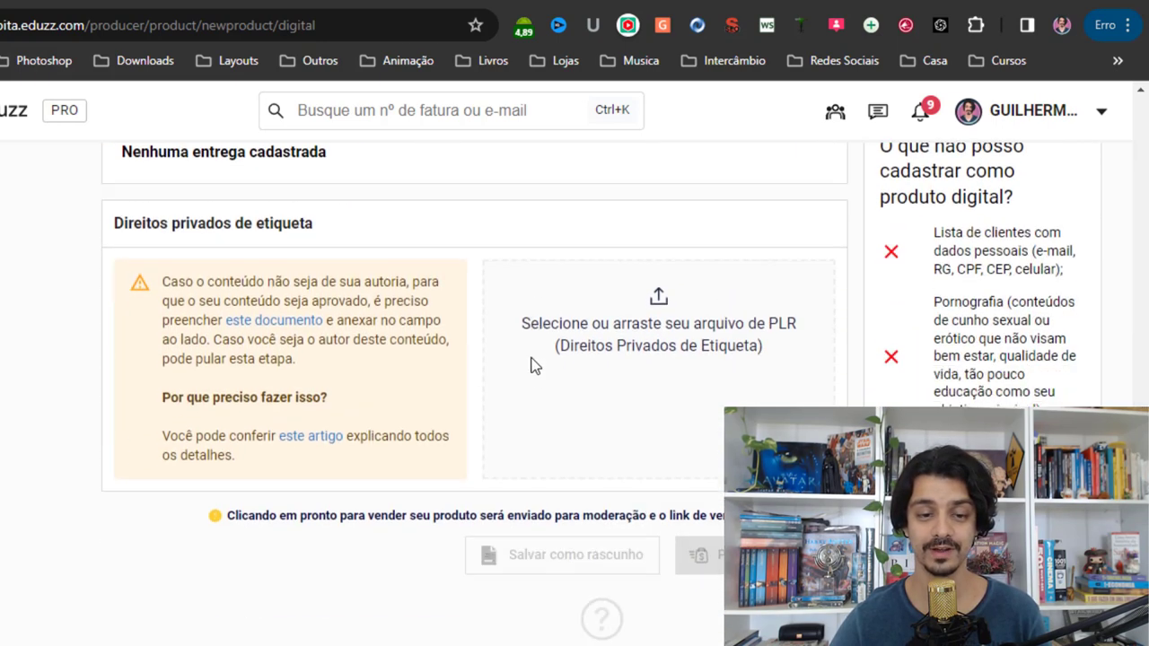
scroll(530, 422, up, 2)
scroll(620, 436, up, 1)
scroll(631, 439, down, 3)
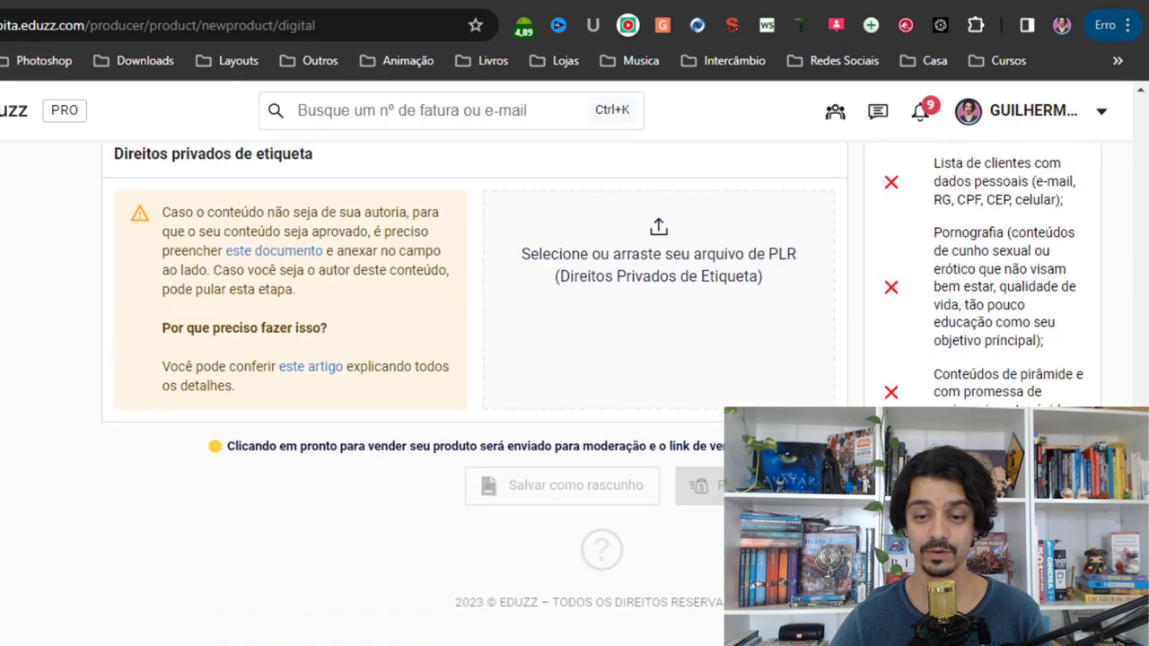
scroll(628, 493, up, 10)
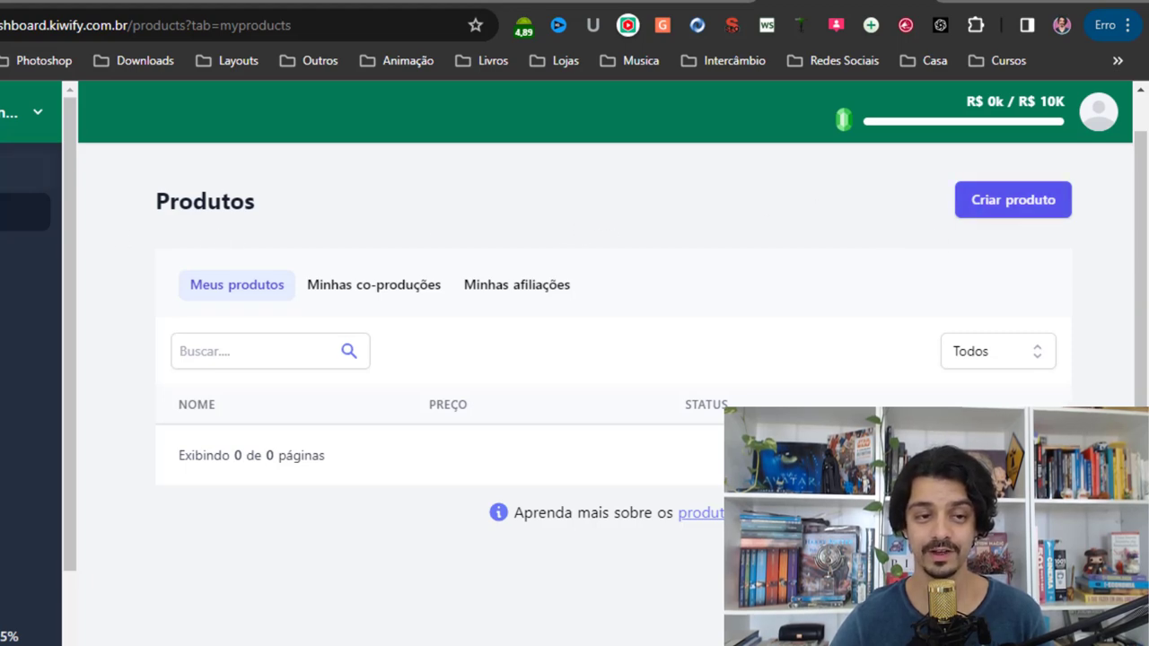
On Kiwify, start creating a product and examine the payment type and content delivery options, keeping Pagamento único
click(1012, 207)
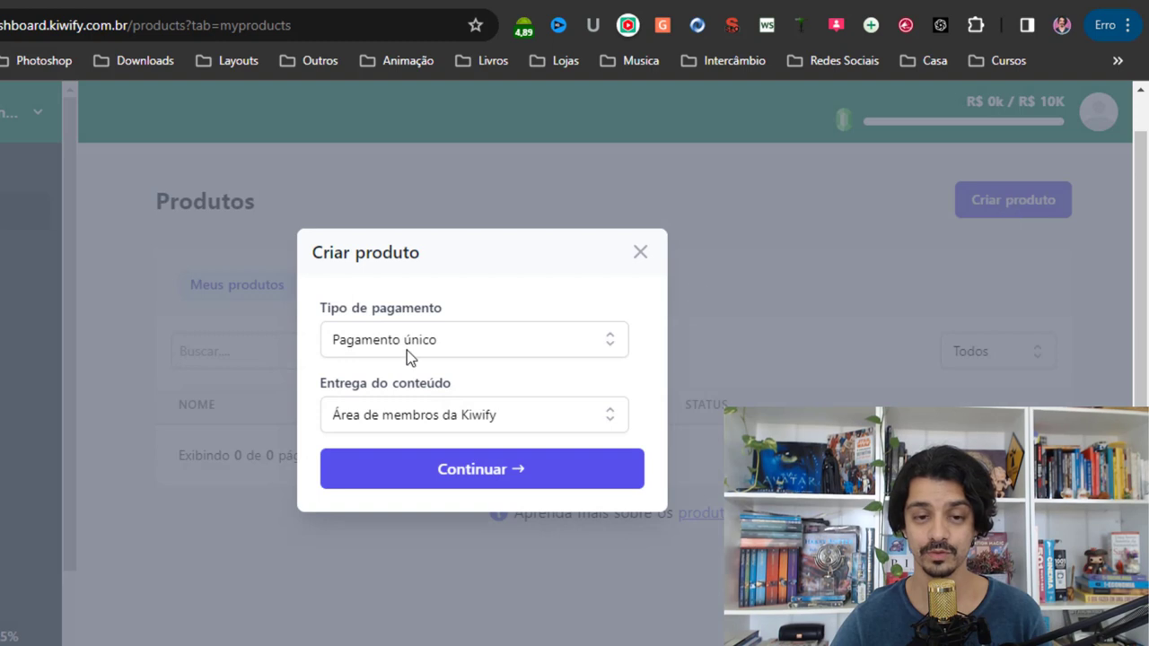
click(447, 345)
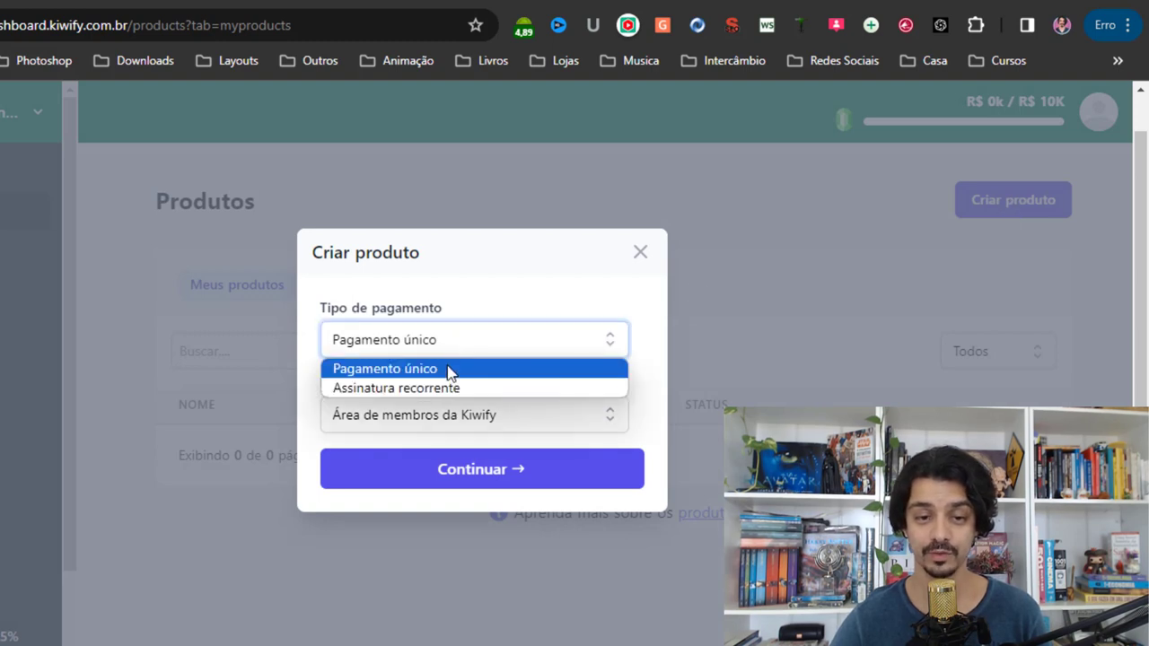
click(452, 368)
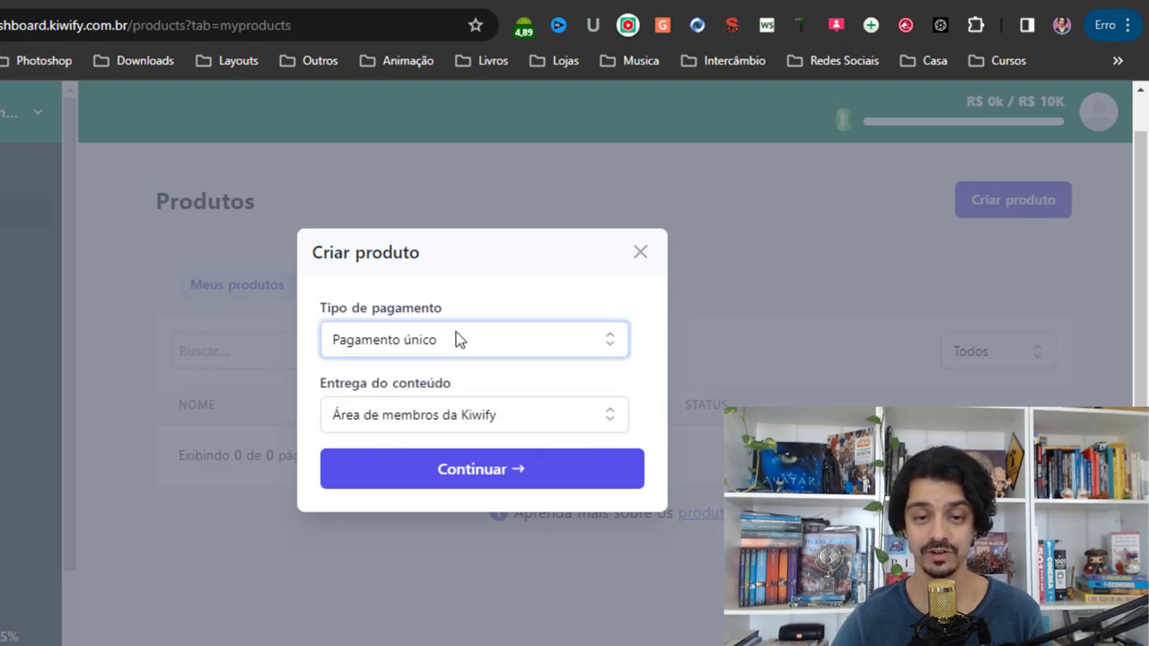
click(498, 418)
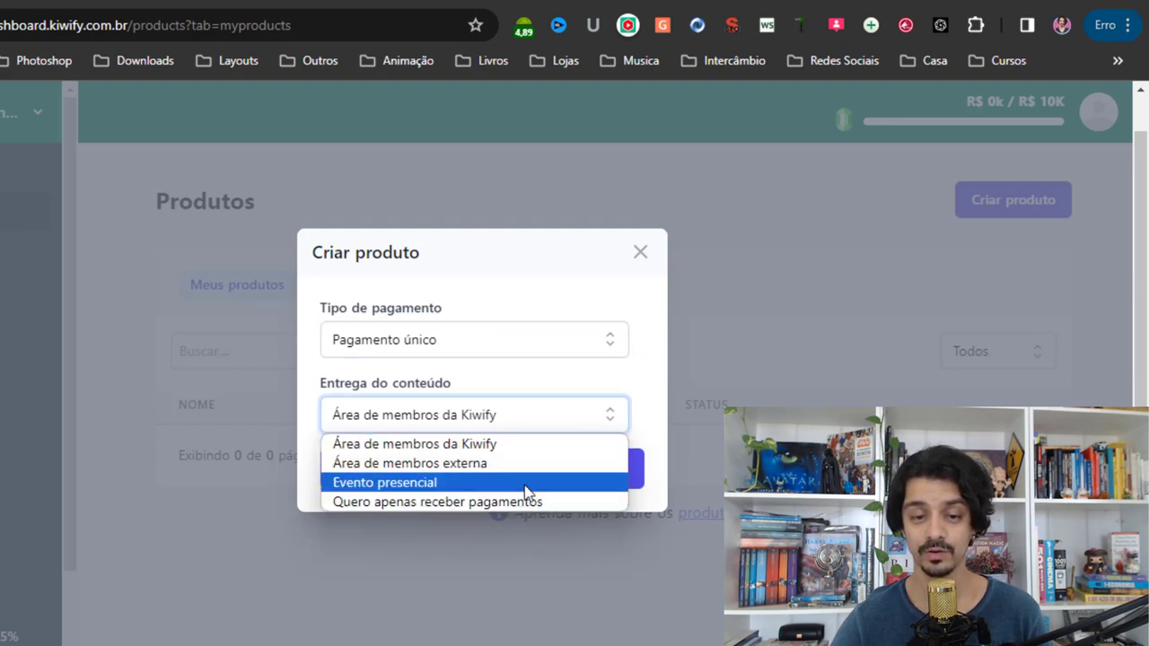
click(536, 341)
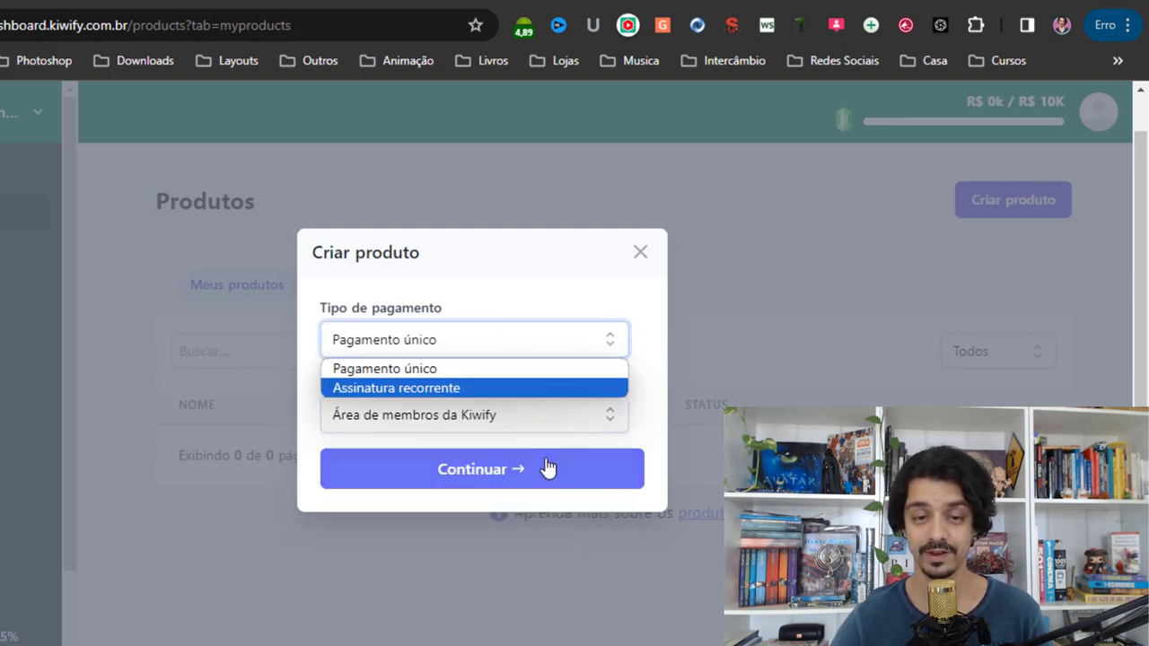
Continue to the product details form, review the name, description, sales page and price fields, and close it without creating the product
click(547, 469)
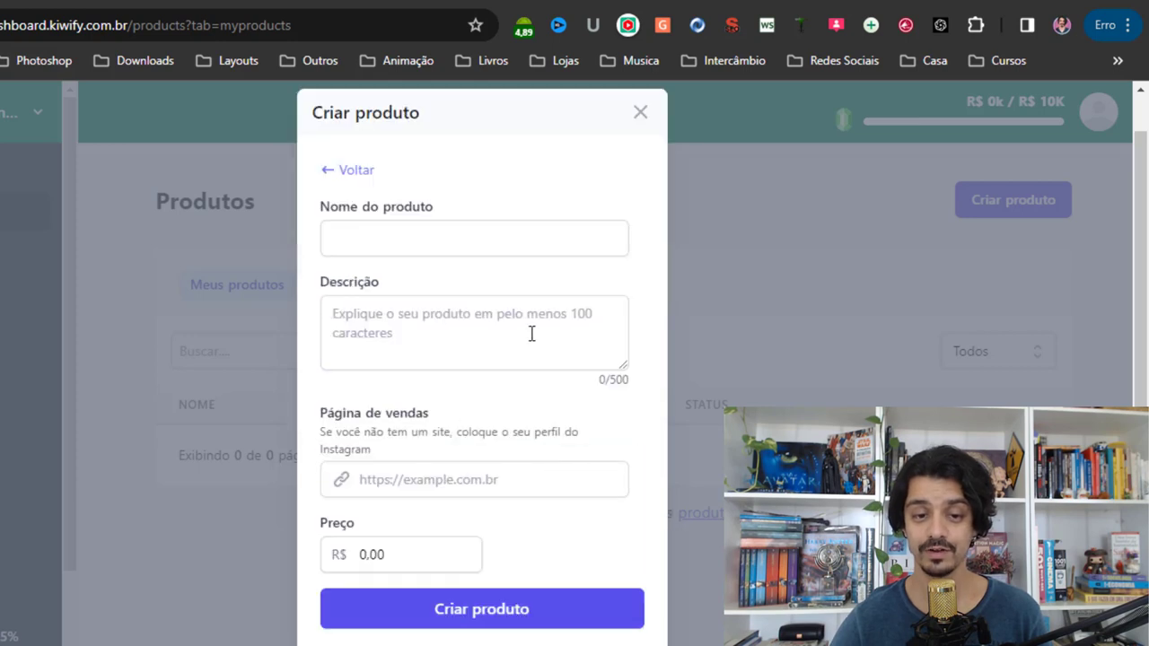
click(472, 235)
click(351, 315)
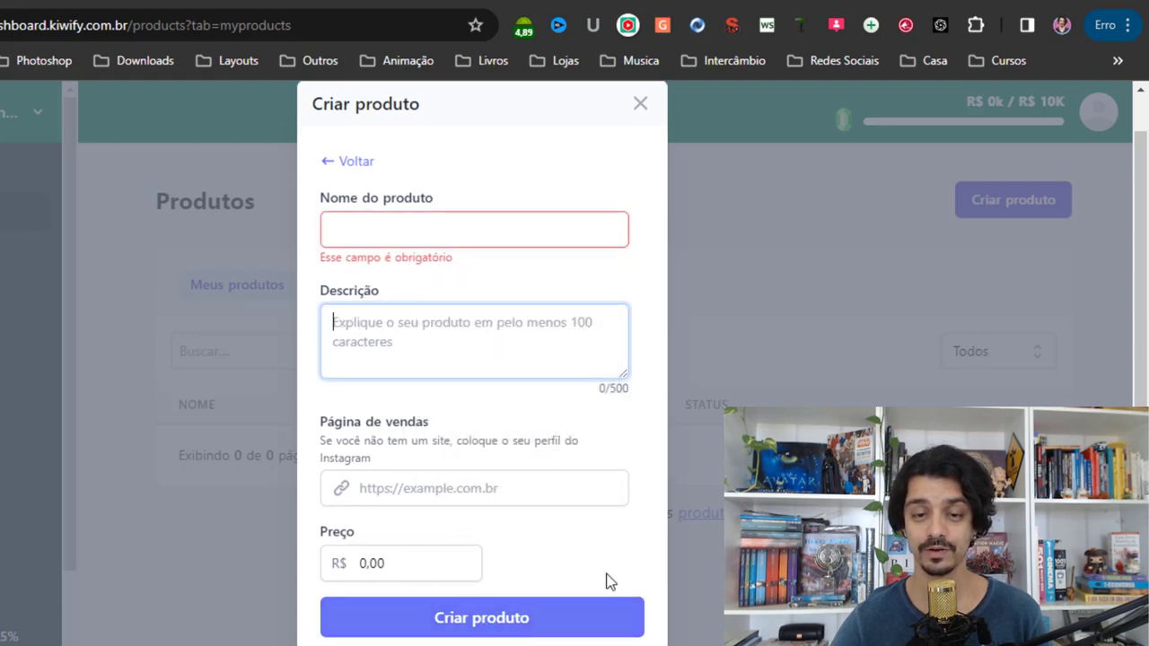
click(641, 108)
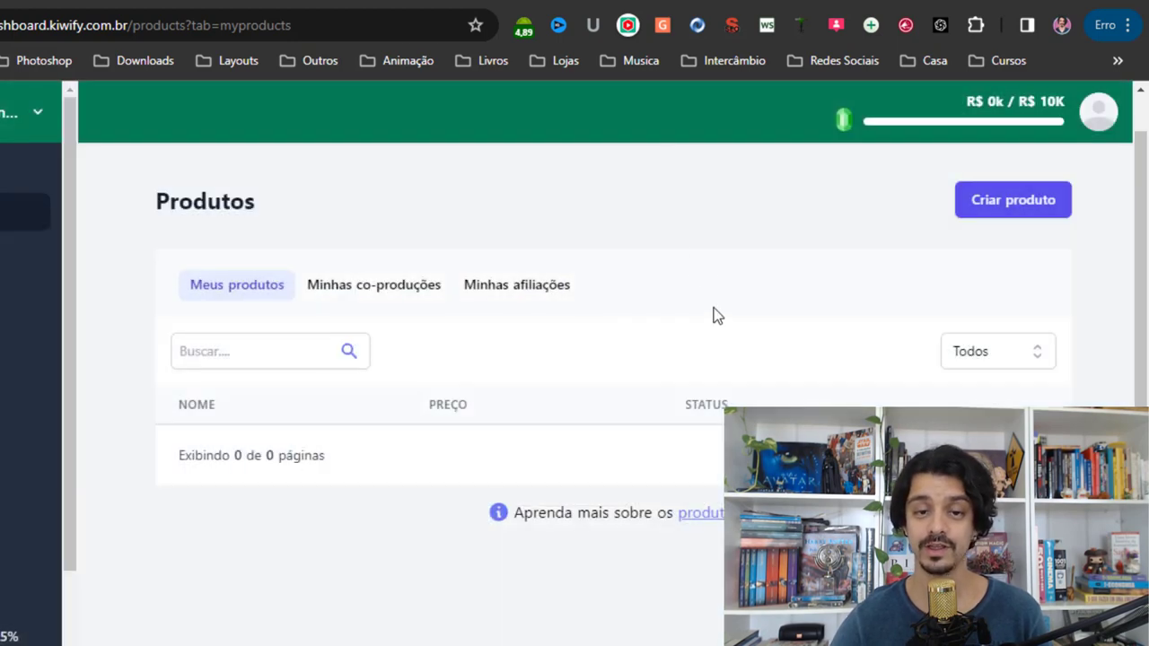